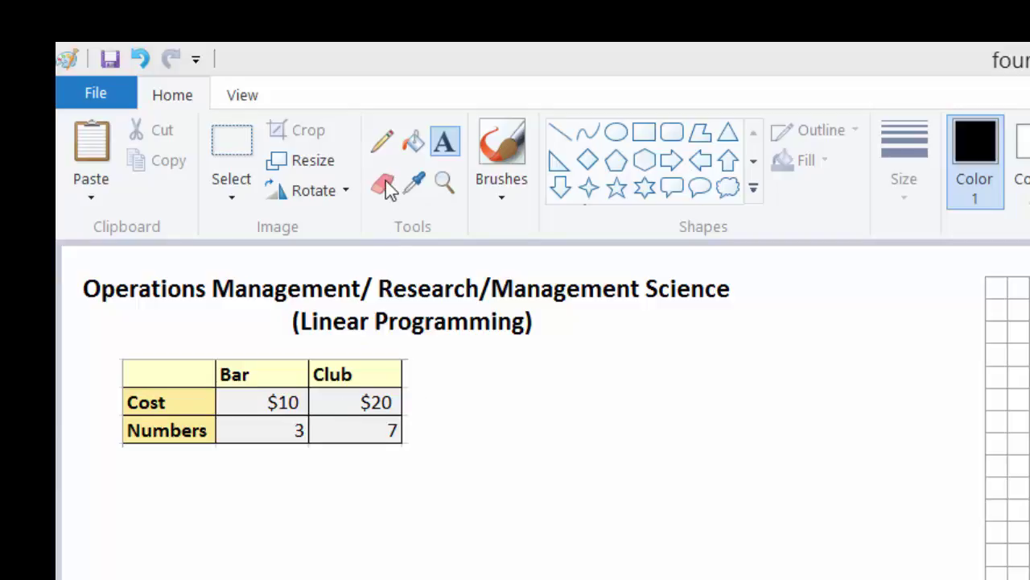
# Select the whole Bar/Club cost table, then release the selection
pyautogui.click(239, 152)
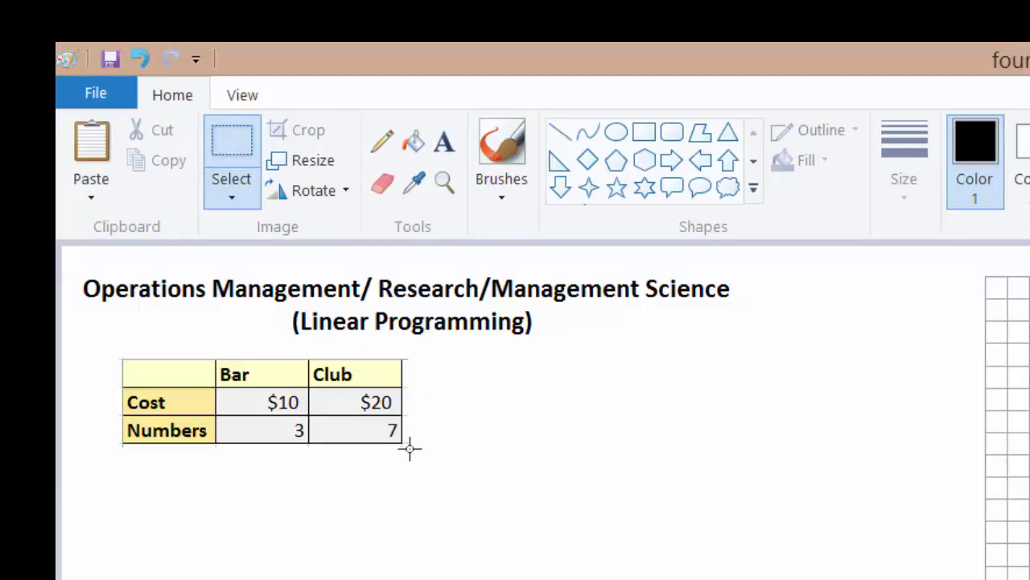
pyautogui.moveTo(406, 450); pyautogui.dragTo(115, 351)
pyautogui.click(604, 392)
# Try the Magnifier and Pencil, then choose the first brush type for handwriting
pyautogui.click(443, 182)
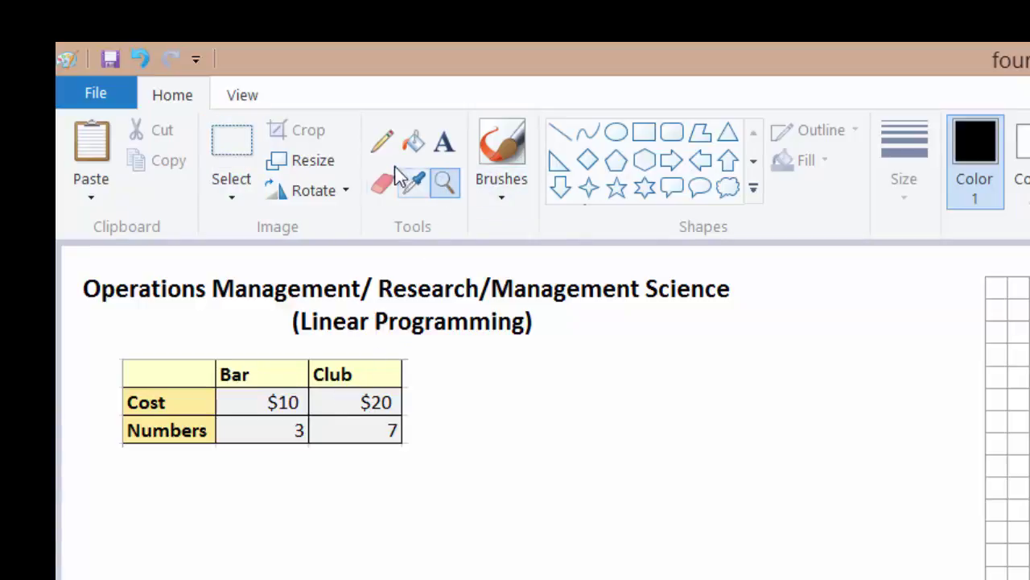
pyautogui.click(382, 142)
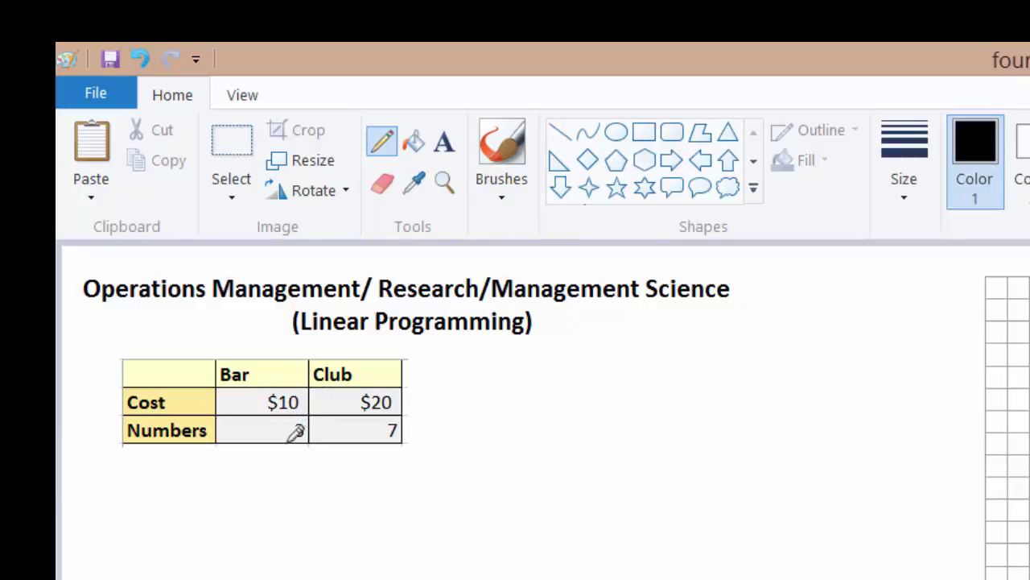
pyautogui.click(499, 199)
pyautogui.click(330, 242)
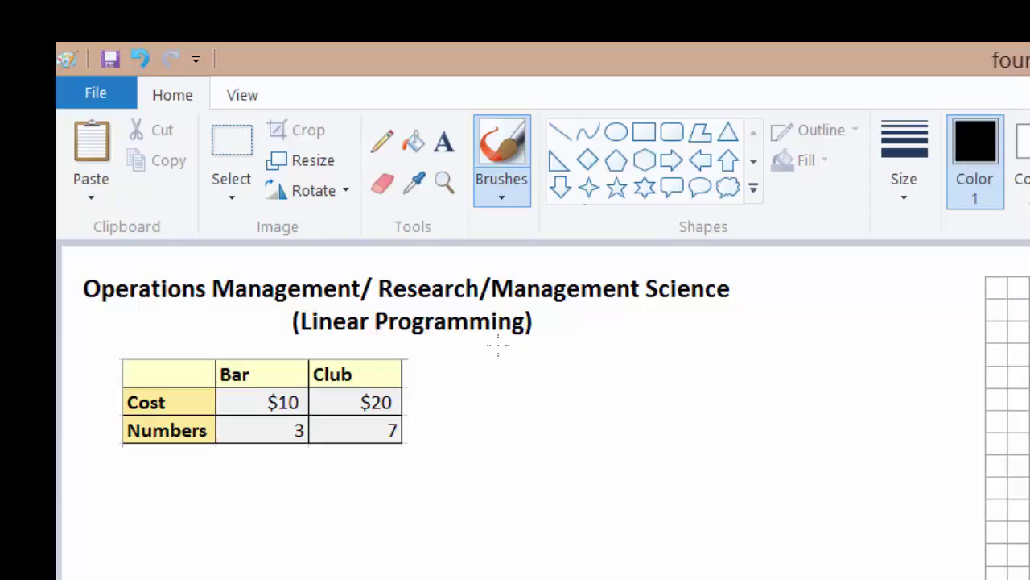
# Brush-write 'Max 3x + 7y' by hand beneath the Bar/Club cost table
pyautogui.moveTo(93, 509); pyautogui.dragTo(97, 517)
pyautogui.moveTo(96, 513)
pyautogui.mouseDown()
pyautogui.moveTo(114, 553)
pyautogui.moveTo(109, 519)
pyautogui.moveTo(100, 515)
pyautogui.moveTo(115, 554)
pyautogui.moveTo(100, 520)
pyautogui.moveTo(140, 534)
pyautogui.moveTo(153, 496)
pyautogui.moveTo(174, 559)
pyautogui.mouseUp()
pyautogui.moveTo(218, 521)
pyautogui.mouseDown()
pyautogui.moveTo(223, 552)
pyautogui.moveTo(239, 556)
pyautogui.mouseUp()
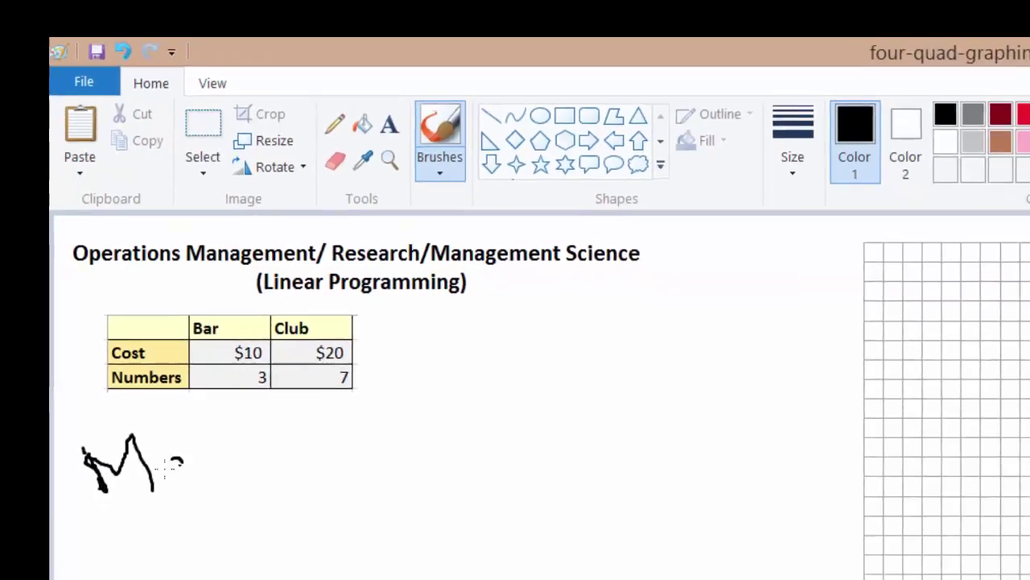
pyautogui.moveTo(159, 363); pyautogui.dragTo(183, 389)
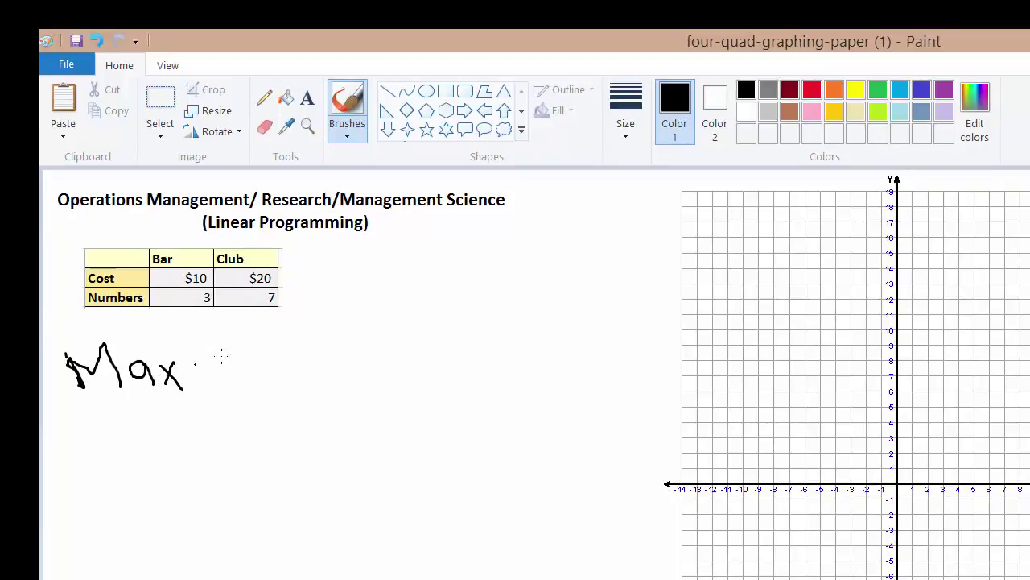
pyautogui.moveTo(200, 351)
pyautogui.mouseDown()
pyautogui.moveTo(217, 355)
pyautogui.moveTo(215, 385)
pyautogui.mouseUp()
pyautogui.moveTo(272, 359); pyautogui.dragTo(251, 384)
pyautogui.moveTo(245, 366); pyautogui.dragTo(273, 389)
pyautogui.moveTo(298, 353); pyautogui.dragTo(306, 392)
pyautogui.moveTo(282, 377)
pyautogui.mouseDown()
pyautogui.moveTo(320, 367)
pyautogui.moveTo(341, 336)
pyautogui.moveTo(384, 377)
pyautogui.moveTo(378, 406)
pyautogui.mouseUp()
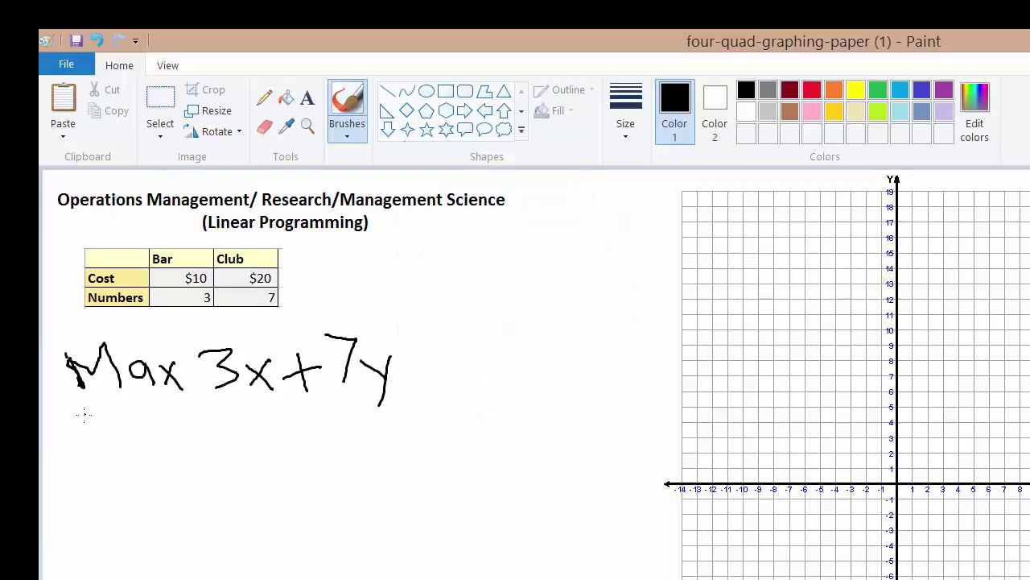
# Handwrite '$10x + $20y ≤ 200' on the line under the objective
pyautogui.moveTo(69, 415)
pyautogui.mouseDown()
pyautogui.moveTo(85, 436)
pyautogui.moveTo(66, 440)
pyautogui.moveTo(76, 426)
pyautogui.moveTo(77, 447)
pyautogui.moveTo(96, 444)
pyautogui.mouseUp()
pyautogui.moveTo(114, 417)
pyautogui.mouseDown()
pyautogui.moveTo(105, 427)
pyautogui.moveTo(113, 415)
pyautogui.moveTo(132, 443)
pyautogui.moveTo(180, 447)
pyautogui.moveTo(196, 435)
pyautogui.moveTo(251, 447)
pyautogui.moveTo(250, 425)
pyautogui.moveTo(201, 436)
pyautogui.moveTo(205, 449)
pyautogui.moveTo(200, 441)
pyautogui.mouseUp()
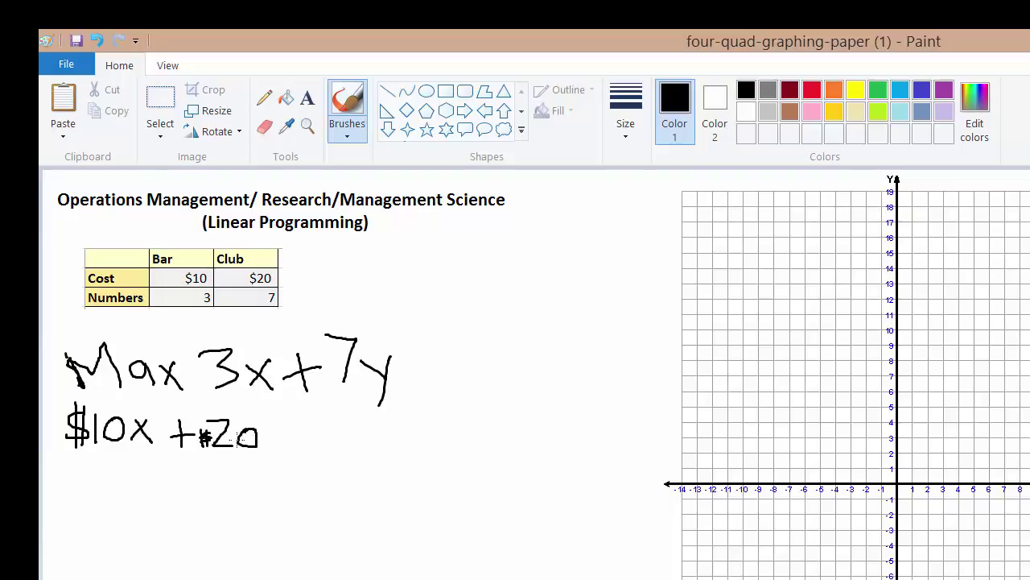
pyautogui.moveTo(266, 434)
pyautogui.mouseDown()
pyautogui.moveTo(279, 452)
pyautogui.moveTo(273, 475)
pyautogui.mouseUp()
pyautogui.moveTo(309, 441)
pyautogui.mouseDown()
pyautogui.moveTo(336, 441)
pyautogui.moveTo(336, 454)
pyautogui.moveTo(311, 441)
pyautogui.moveTo(331, 451)
pyautogui.moveTo(372, 435)
pyautogui.moveTo(374, 455)
pyautogui.moveTo(408, 458)
pyautogui.moveTo(396, 433)
pyautogui.moveTo(432, 434)
pyautogui.mouseUp()
pyautogui.moveTo(321, 437)
pyautogui.mouseDown()
pyautogui.moveTo(330, 451)
pyautogui.moveTo(342, 448)
pyautogui.mouseUp()
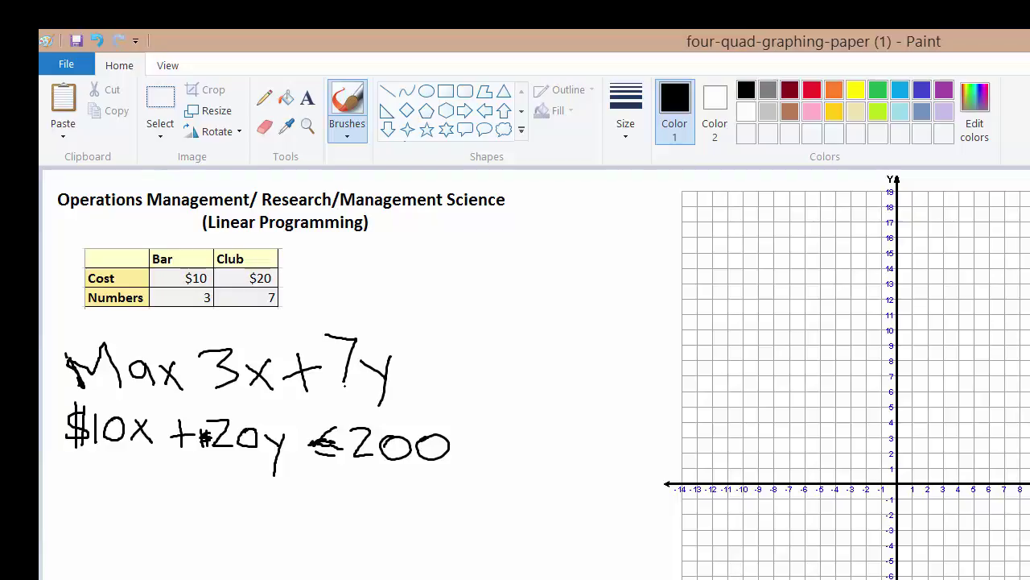
# Add the bracketed note '(less than $200)' after the budget constraint
pyautogui.moveTo(485, 406); pyautogui.dragTo(491, 466)
pyautogui.moveTo(499, 413)
pyautogui.mouseDown()
pyautogui.moveTo(501, 445)
pyautogui.moveTo(527, 423)
pyautogui.moveTo(537, 432)
pyautogui.mouseUp()
pyautogui.moveTo(550, 418)
pyautogui.mouseDown()
pyautogui.moveTo(544, 424)
pyautogui.moveTo(559, 436)
pyautogui.mouseUp()
pyautogui.moveTo(498, 447)
pyautogui.mouseDown()
pyautogui.moveTo(504, 471)
pyautogui.moveTo(507, 457)
pyautogui.mouseUp()
pyautogui.moveTo(520, 447)
pyautogui.mouseDown()
pyautogui.moveTo(595, 455)
pyautogui.moveTo(588, 431)
pyautogui.moveTo(595, 478)
pyautogui.mouseUp()
pyautogui.moveTo(599, 433)
pyautogui.mouseDown()
pyautogui.moveTo(597, 481)
pyautogui.moveTo(642, 450)
pyautogui.mouseUp()
pyautogui.moveTo(628, 404)
pyautogui.mouseDown()
pyautogui.moveTo(658, 430)
pyautogui.moveTo(645, 493)
pyautogui.mouseUp()
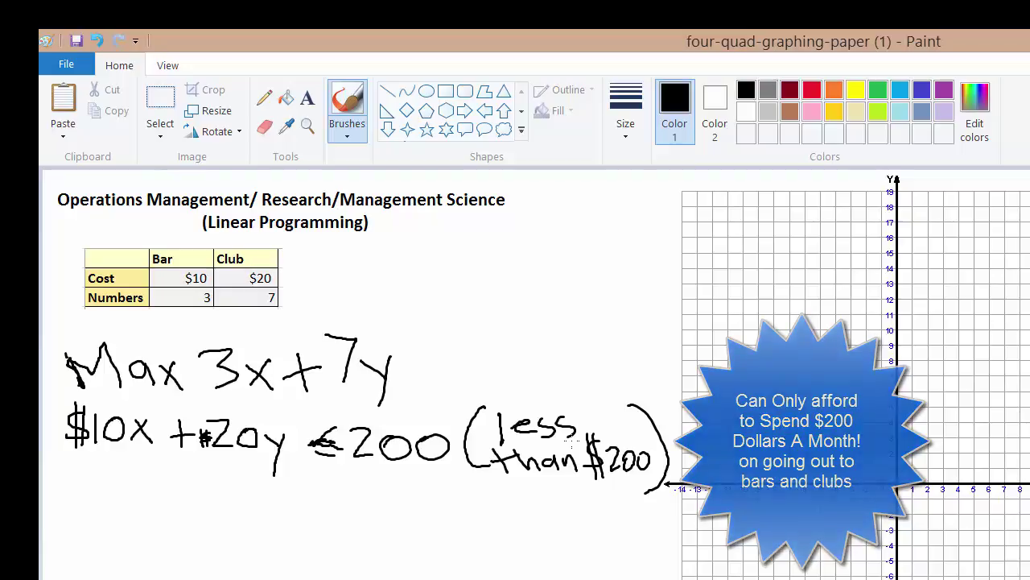
# Handwrite 'y ≥ 5' with its club-visits note in parentheses, then start 'x ≤' below
pyautogui.moveTo(91, 484)
pyautogui.mouseDown()
pyautogui.moveTo(112, 498)
pyautogui.moveTo(107, 529)
pyautogui.mouseUp()
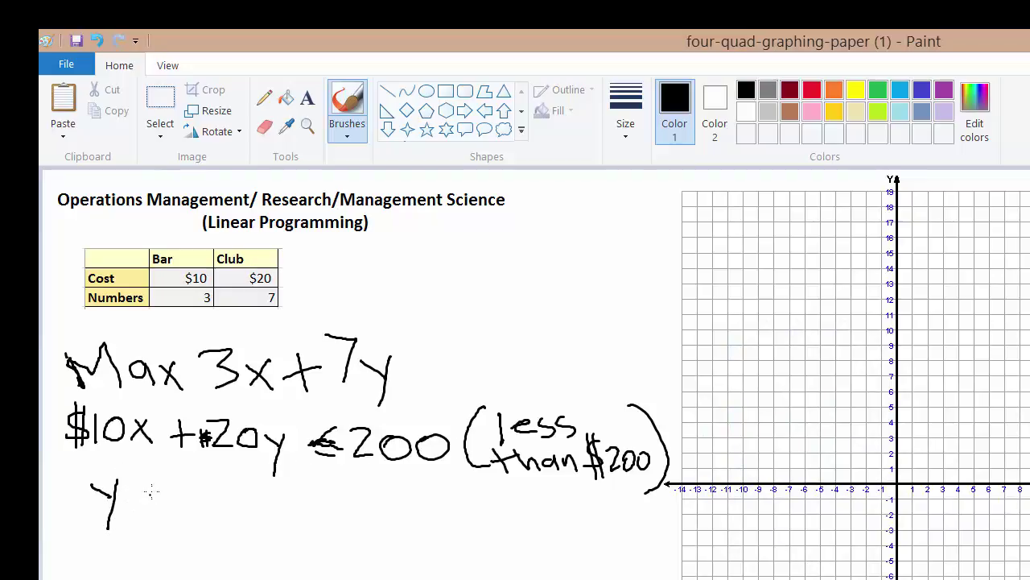
pyautogui.moveTo(145, 490)
pyautogui.mouseDown()
pyautogui.moveTo(170, 497)
pyautogui.moveTo(151, 512)
pyautogui.moveTo(179, 525)
pyautogui.mouseUp()
pyautogui.moveTo(225, 479)
pyautogui.mouseDown()
pyautogui.moveTo(193, 492)
pyautogui.moveTo(208, 500)
pyautogui.moveTo(197, 523)
pyautogui.mouseUp()
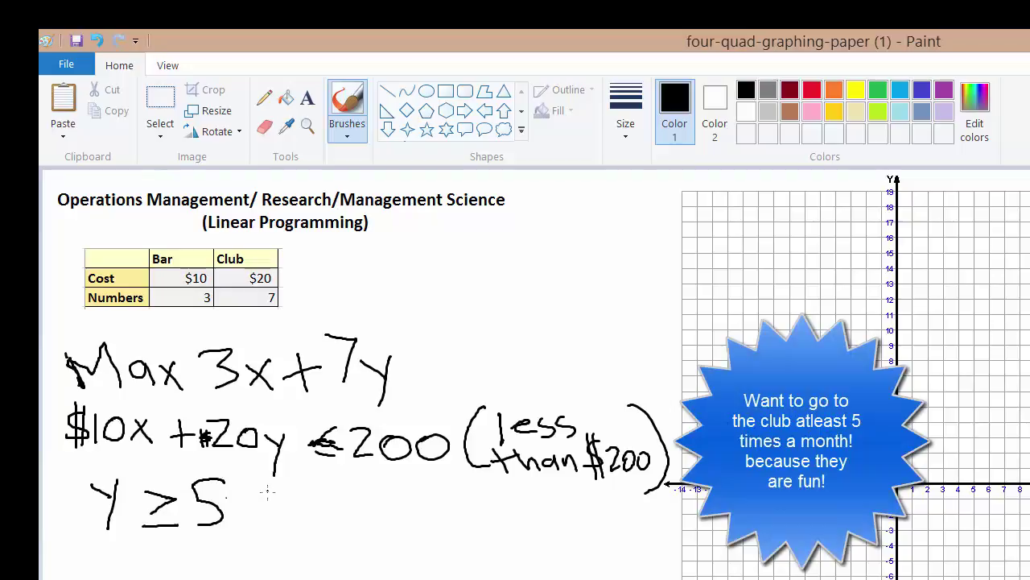
pyautogui.moveTo(287, 491)
pyautogui.mouseDown()
pyautogui.moveTo(289, 524)
pyautogui.moveTo(300, 485)
pyautogui.moveTo(315, 507)
pyautogui.moveTo(339, 499)
pyautogui.moveTo(329, 509)
pyautogui.moveTo(351, 507)
pyautogui.moveTo(343, 490)
pyautogui.moveTo(331, 517)
pyautogui.moveTo(353, 500)
pyautogui.moveTo(383, 500)
pyautogui.moveTo(395, 515)
pyautogui.moveTo(407, 501)
pyautogui.moveTo(413, 511)
pyautogui.moveTo(431, 507)
pyautogui.moveTo(411, 492)
pyautogui.moveTo(444, 511)
pyautogui.moveTo(458, 502)
pyautogui.moveTo(450, 524)
pyautogui.moveTo(485, 479)
pyautogui.moveTo(474, 523)
pyautogui.moveTo(579, 531)
pyautogui.mouseUp()
pyautogui.moveTo(588, 495)
pyautogui.mouseDown()
pyautogui.moveTo(591, 532)
pyautogui.moveTo(594, 498)
pyautogui.moveTo(612, 536)
pyautogui.moveTo(612, 515)
pyautogui.moveTo(619, 535)
pyautogui.moveTo(648, 531)
pyautogui.mouseUp()
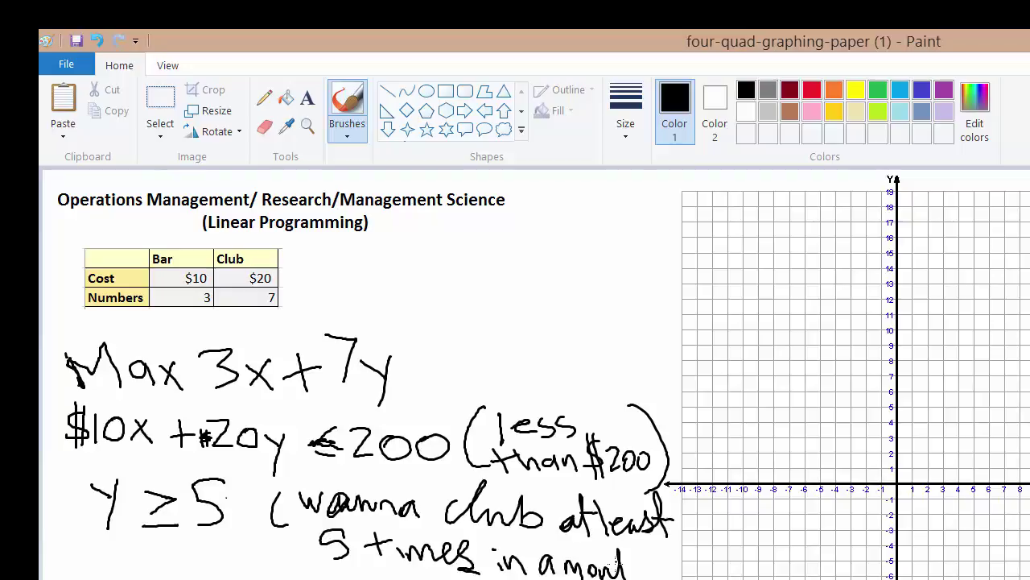
pyautogui.moveTo(617, 561)
pyautogui.mouseDown()
pyautogui.moveTo(641, 566)
pyautogui.moveTo(657, 563)
pyautogui.moveTo(663, 487)
pyautogui.mouseUp()
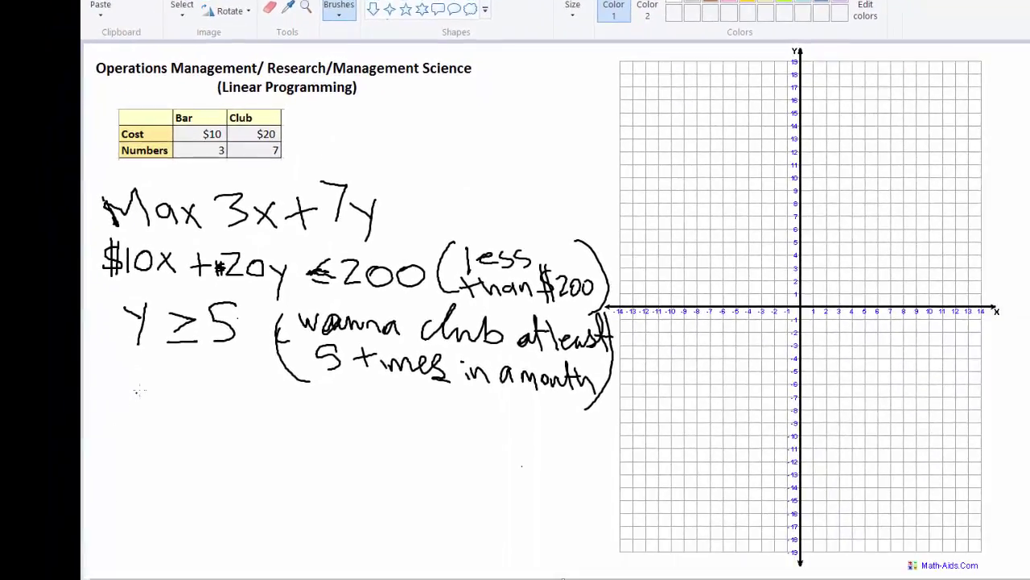
pyautogui.moveTo(141, 384)
pyautogui.mouseDown()
pyautogui.moveTo(118, 416)
pyautogui.moveTo(127, 404)
pyautogui.moveTo(141, 420)
pyautogui.mouseUp()
pyautogui.moveTo(182, 376)
pyautogui.mouseDown()
pyautogui.moveTo(158, 393)
pyautogui.moveTo(179, 405)
pyautogui.moveTo(151, 413)
pyautogui.moveTo(181, 416)
pyautogui.moveTo(193, 382)
pyautogui.moveTo(201, 416)
pyautogui.moveTo(226, 388)
pyautogui.moveTo(219, 421)
pyautogui.moveTo(231, 388)
pyautogui.moveTo(287, 435)
pyautogui.mouseUp()
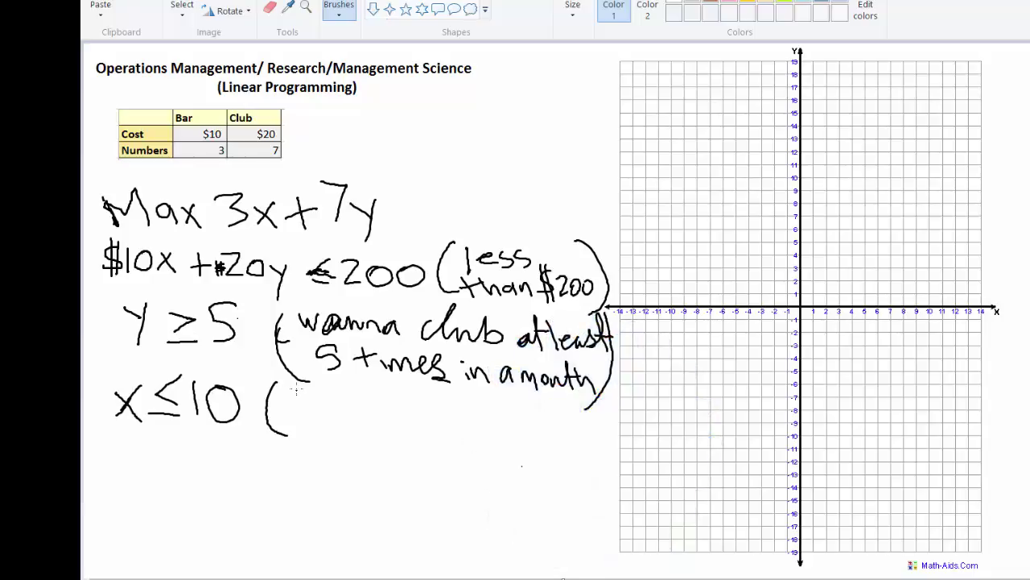
# Write the note 'don't want to go to a bar more than 10 times a month' inside tall parentheses
pyautogui.moveTo(295, 390)
pyautogui.mouseDown()
pyautogui.moveTo(350, 405)
pyautogui.moveTo(353, 392)
pyautogui.moveTo(334, 389)
pyautogui.moveTo(450, 416)
pyautogui.moveTo(451, 400)
pyautogui.moveTo(473, 405)
pyautogui.moveTo(480, 424)
pyautogui.moveTo(502, 404)
pyautogui.mouseUp()
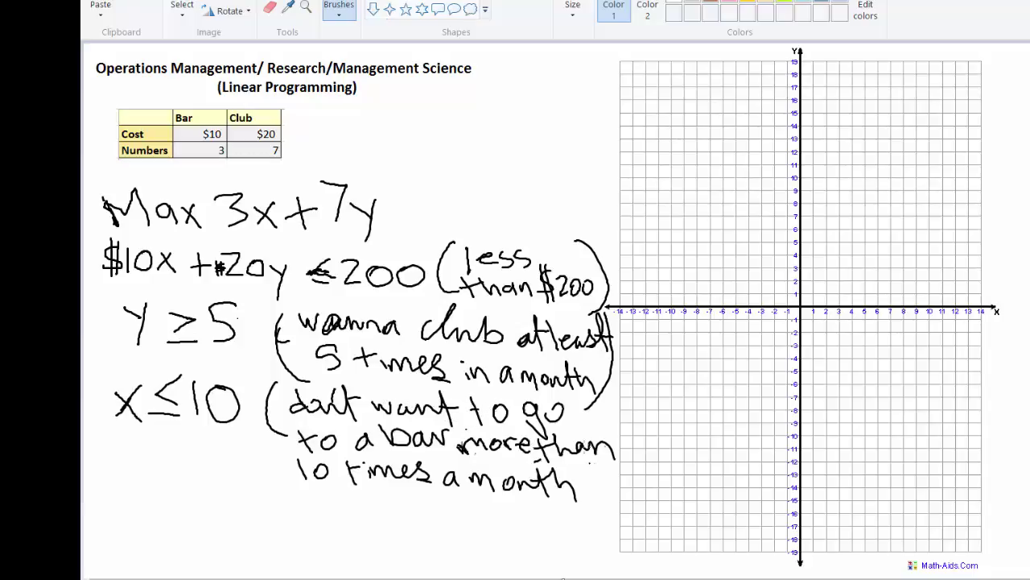
pyautogui.moveTo(583, 408)
pyautogui.mouseDown()
pyautogui.moveTo(606, 479)
pyautogui.moveTo(567, 515)
pyautogui.mouseUp()
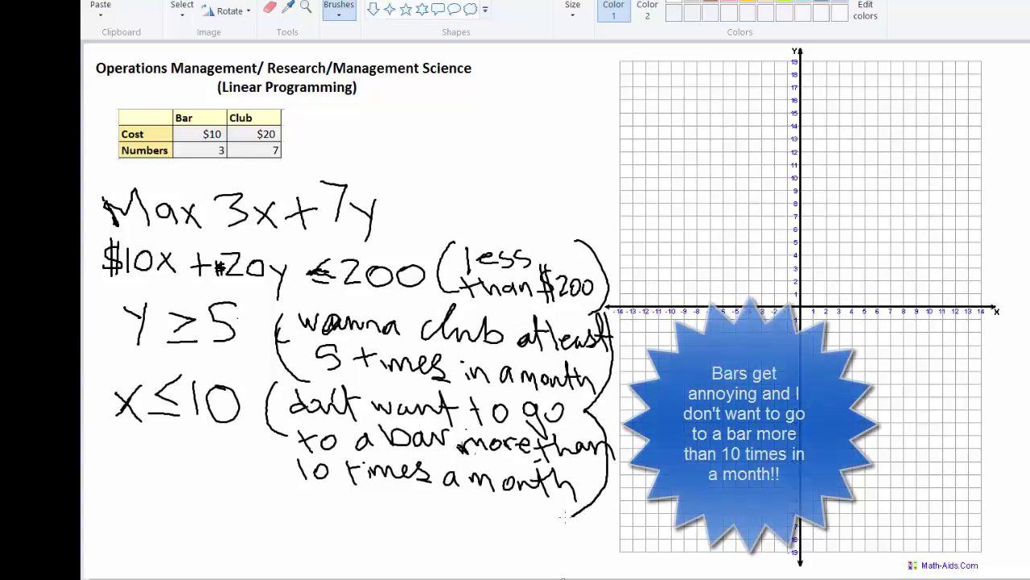
pyautogui.moveTo(276, 390)
pyautogui.mouseDown()
pyautogui.moveTo(264, 457)
pyautogui.moveTo(288, 497)
pyautogui.mouseUp()
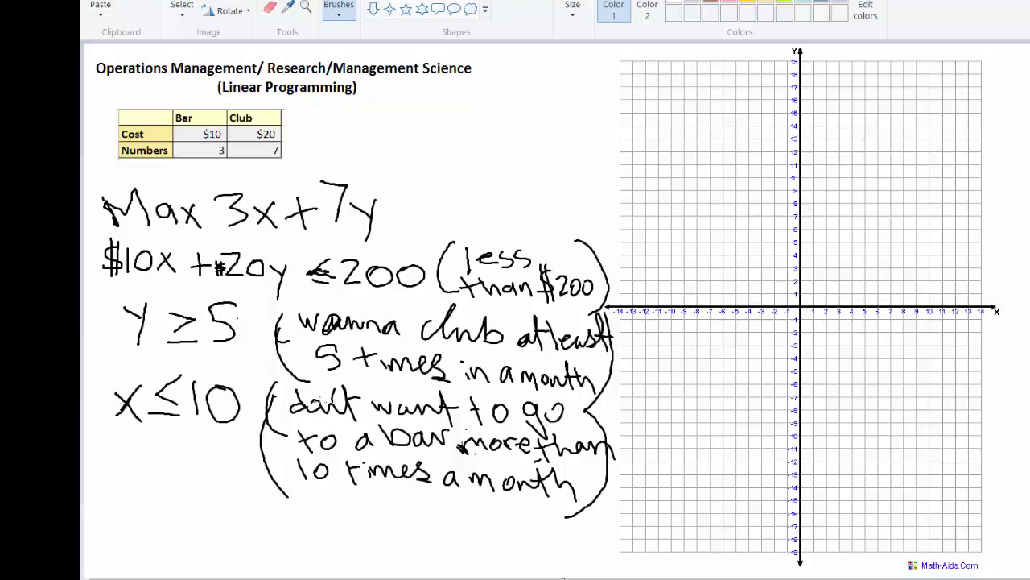
# Handwrite 'x + y ≥ 10' on a new line below x ≤ 10
pyautogui.moveTo(112, 487)
pyautogui.mouseDown()
pyautogui.moveTo(113, 516)
pyautogui.moveTo(136, 528)
pyautogui.mouseUp()
pyautogui.moveTo(158, 485)
pyautogui.mouseDown()
pyautogui.moveTo(158, 515)
pyautogui.moveTo(178, 489)
pyautogui.moveTo(207, 497)
pyautogui.mouseUp()
pyautogui.moveTo(217, 468); pyautogui.dragTo(208, 521)
pyautogui.moveTo(264, 406)
pyautogui.mouseDown()
pyautogui.moveTo(288, 420)
pyautogui.moveTo(271, 432)
pyautogui.moveTo(290, 446)
pyautogui.moveTo(321, 425)
pyautogui.moveTo(322, 444)
pyautogui.moveTo(348, 452)
pyautogui.moveTo(332, 424)
pyautogui.mouseUp()
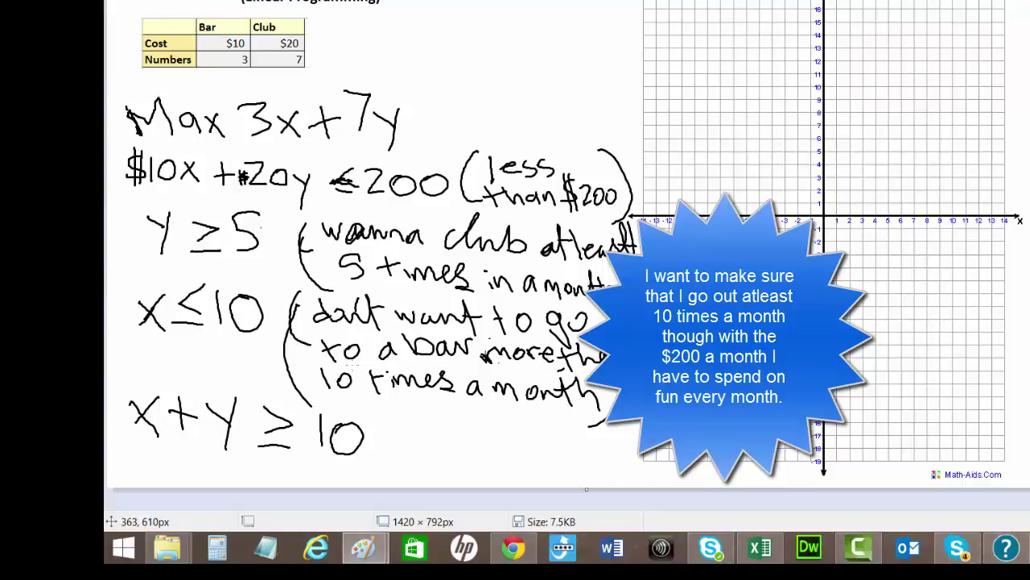
# Add the bracketed note '(go out at least 10 times)' after x + y ≥ 10
pyautogui.moveTo(412, 412)
pyautogui.mouseDown()
pyautogui.moveTo(400, 444)
pyautogui.moveTo(412, 467)
pyautogui.mouseUp()
pyautogui.moveTo(445, 419)
pyautogui.mouseDown()
pyautogui.moveTo(439, 430)
pyautogui.moveTo(449, 435)
pyautogui.moveTo(535, 434)
pyautogui.moveTo(562, 413)
pyautogui.mouseUp()
pyautogui.moveTo(456, 455)
pyautogui.mouseDown()
pyautogui.moveTo(443, 465)
pyautogui.moveTo(459, 468)
pyautogui.mouseUp()
pyautogui.moveTo(466, 448)
pyautogui.mouseDown()
pyautogui.moveTo(465, 468)
pyautogui.moveTo(479, 453)
pyautogui.moveTo(483, 469)
pyautogui.mouseUp()
pyautogui.moveTo(493, 459); pyautogui.dragTo(525, 466)
pyautogui.moveTo(556, 425); pyautogui.dragTo(553, 470)
pyautogui.moveTo(542, 449)
pyautogui.mouseDown()
pyautogui.moveTo(565, 447)
pyautogui.moveTo(585, 462)
pyautogui.moveTo(591, 444)
pyautogui.moveTo(567, 475)
pyautogui.moveTo(586, 487)
pyautogui.moveTo(631, 478)
pyautogui.mouseUp()
pyautogui.moveTo(607, 413); pyautogui.dragTo(644, 485)
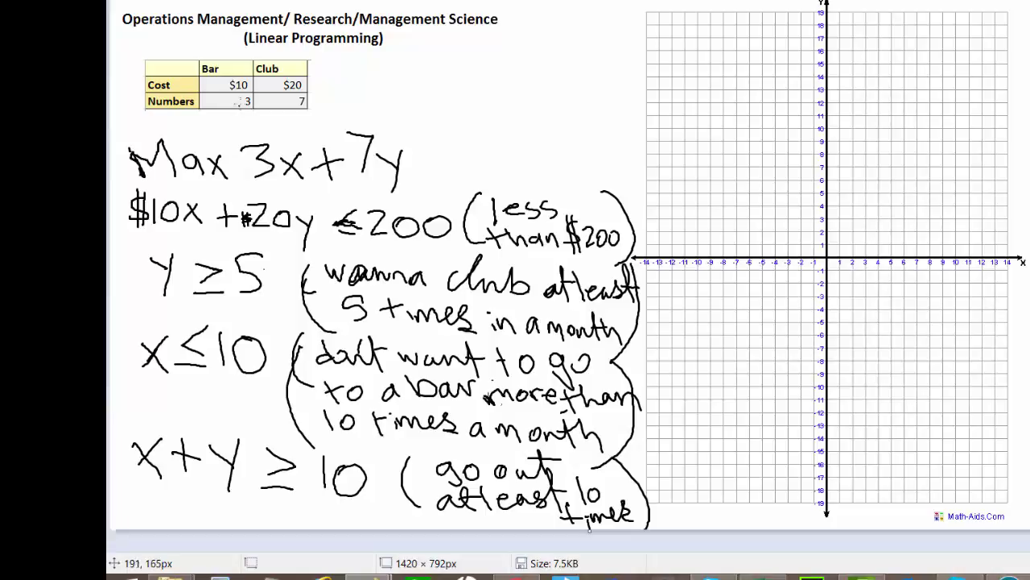
pyautogui.moveTo(236, 144)
pyautogui.mouseDown()
pyautogui.moveTo(290, 127)
pyautogui.moveTo(384, 122)
pyautogui.moveTo(426, 157)
pyautogui.moveTo(384, 193)
pyautogui.moveTo(294, 191)
pyautogui.moveTo(246, 170)
pyautogui.moveTo(235, 142)
pyautogui.mouseUp()
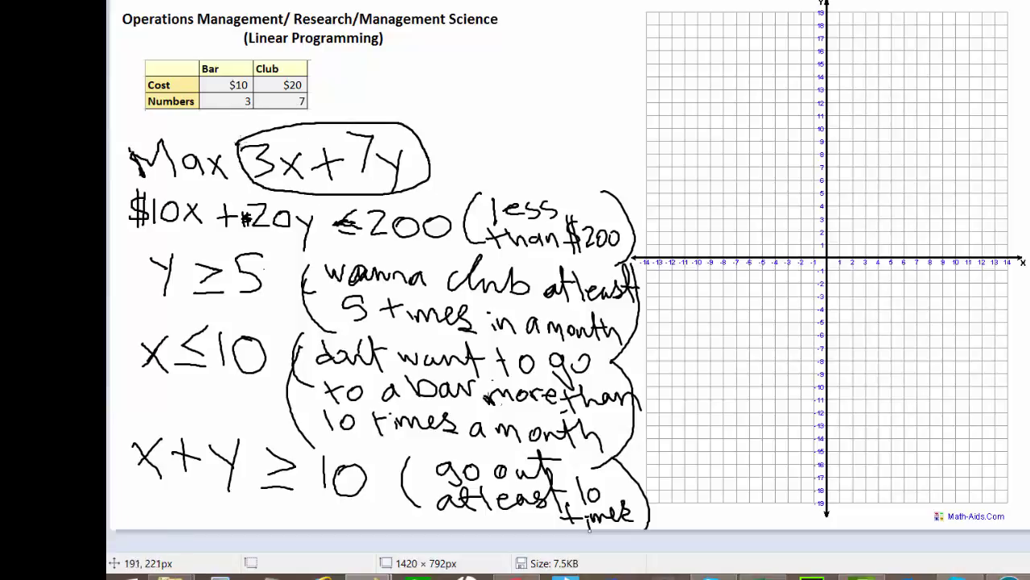
pyautogui.hotkey('ctrl', 'z')
pyautogui.moveTo(287, 110)
pyautogui.mouseDown()
pyautogui.moveTo(202, 113)
pyautogui.moveTo(434, 190)
pyautogui.moveTo(201, 112)
pyautogui.mouseUp()
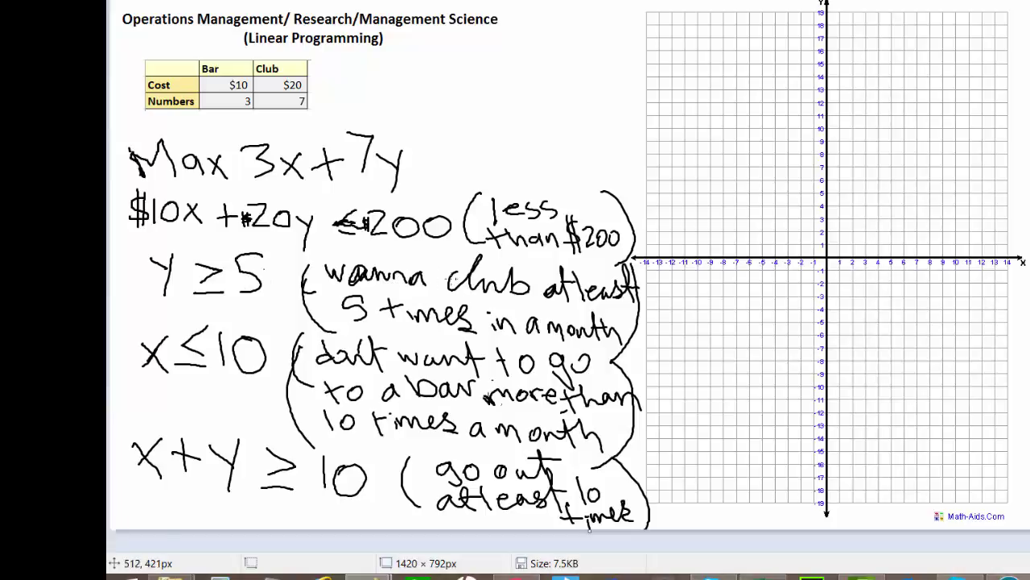
pyautogui.moveTo(275, 223)
pyautogui.mouseDown()
pyautogui.moveTo(92, 288)
pyautogui.moveTo(470, 256)
pyautogui.moveTo(181, 230)
pyautogui.mouseUp()
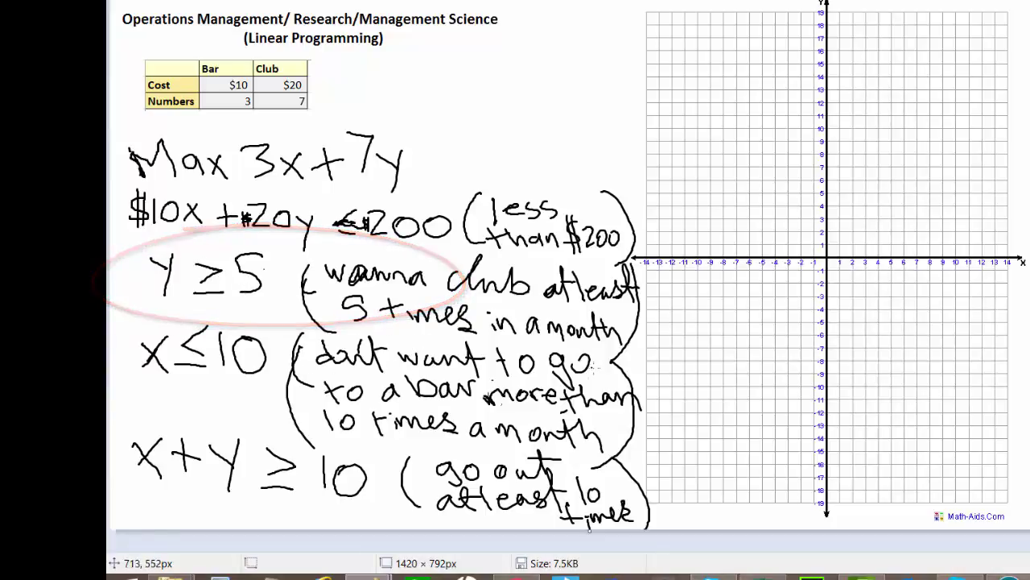
pyautogui.moveTo(335, 298)
pyautogui.mouseDown()
pyautogui.moveTo(163, 330)
pyautogui.moveTo(577, 406)
pyautogui.moveTo(217, 306)
pyautogui.mouseUp()
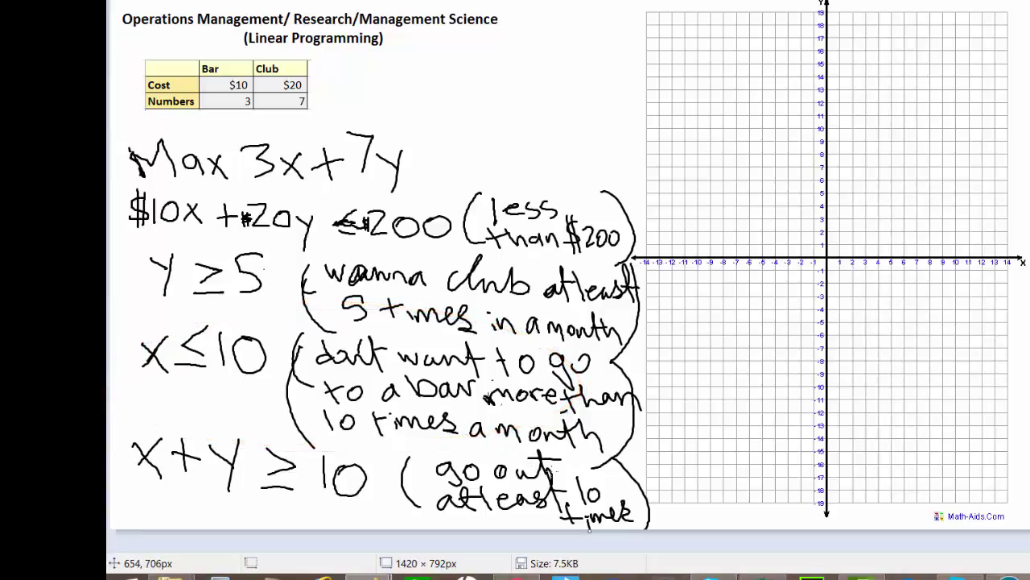
pyautogui.moveTo(334, 386)
pyautogui.mouseDown()
pyautogui.moveTo(241, 525)
pyautogui.moveTo(564, 415)
pyautogui.moveTo(217, 395)
pyautogui.mouseUp()
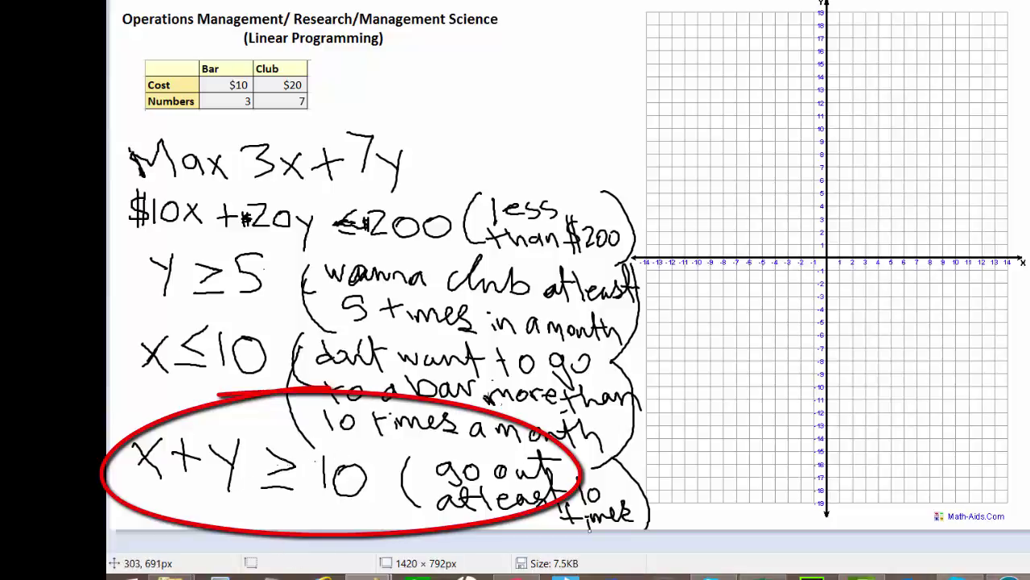